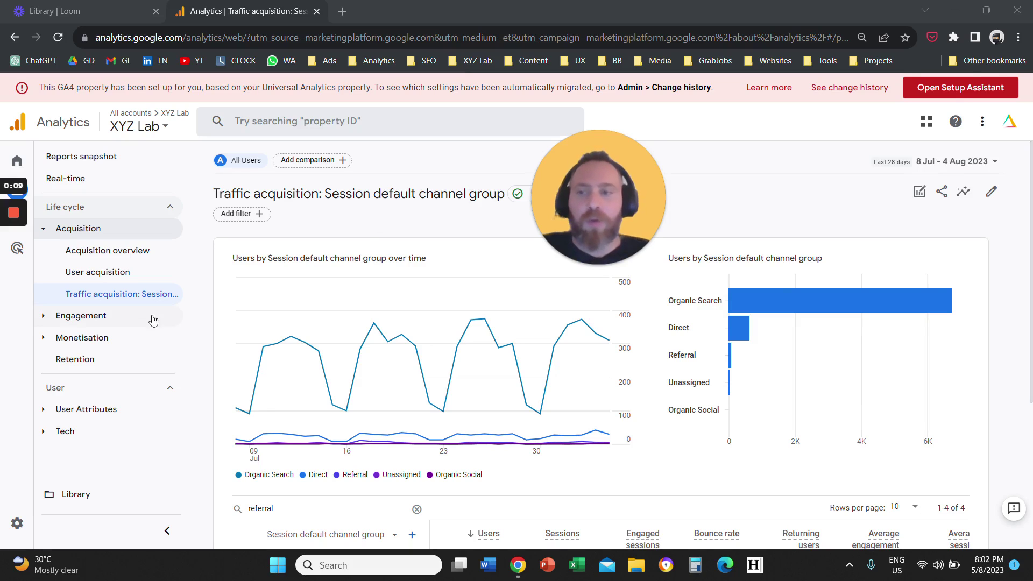
Step: Expand Engagement and open Pages and screens: Page title and screen class, showing views per title
{"action": "left_click", "coordinate": [46, 317]}
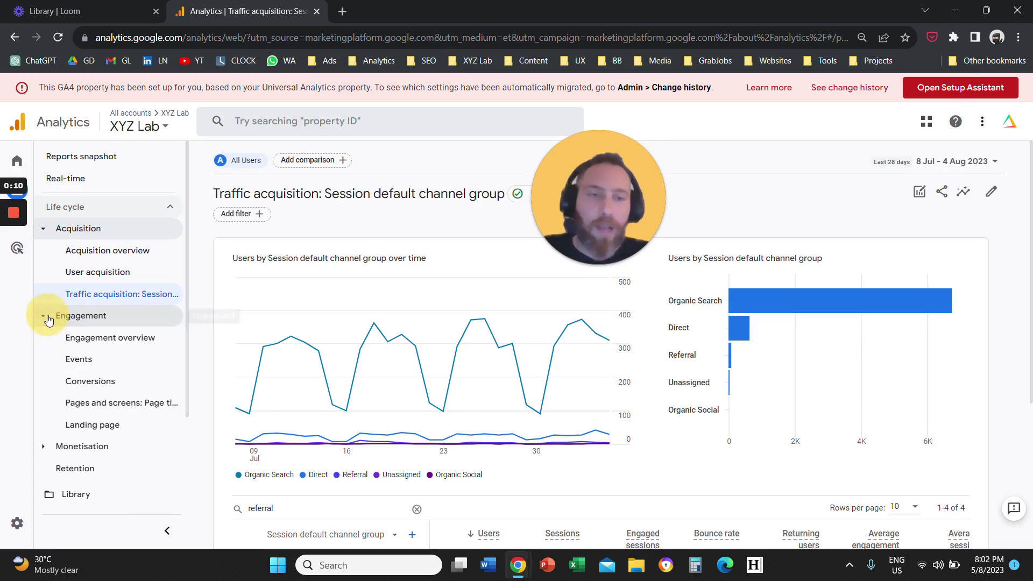
{"action": "left_click", "coordinate": [123, 410]}
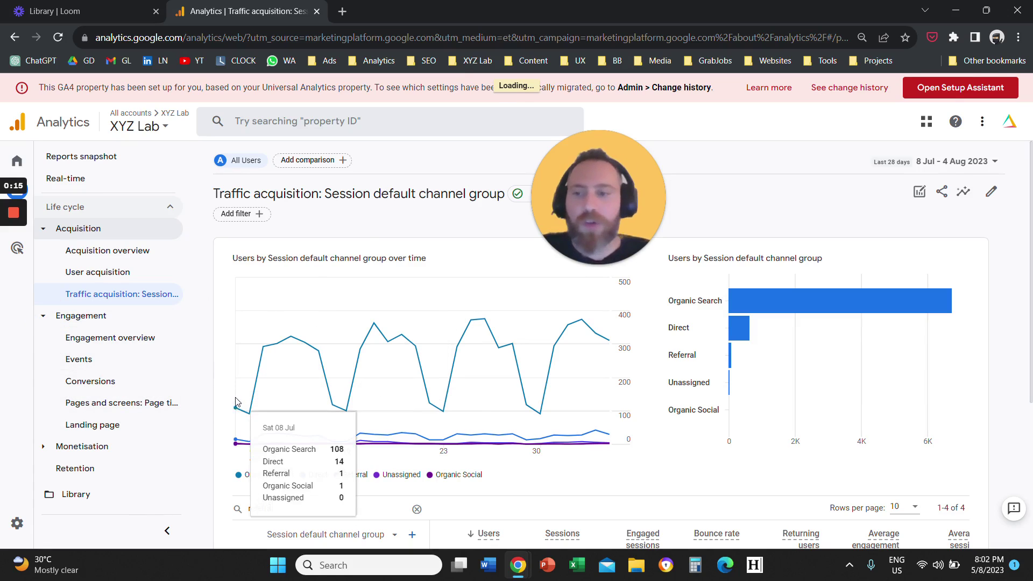
{"action": "scroll", "coordinate": [242, 425], "scroll_direction": "down", "scroll_amount": 1}
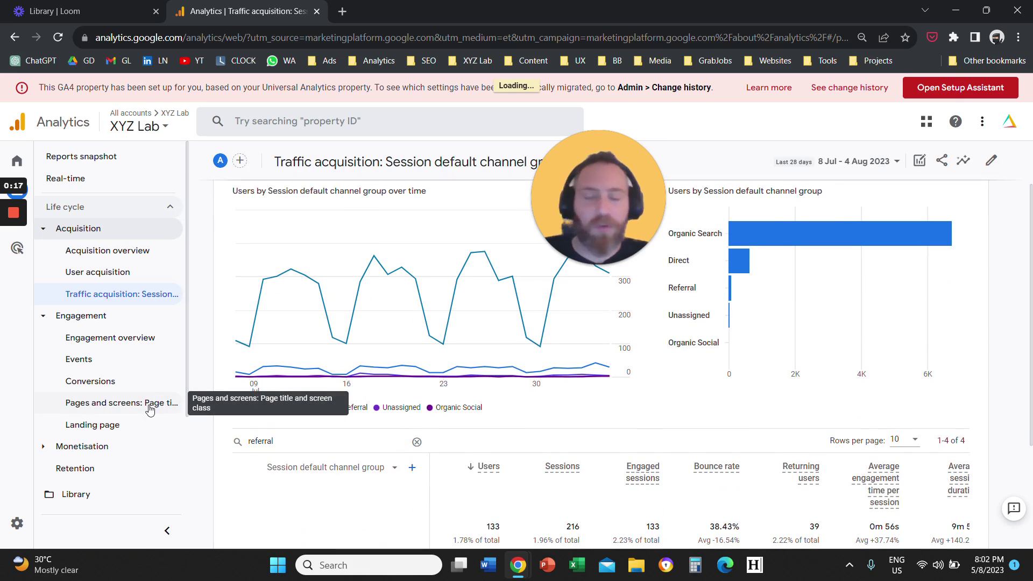
{"action": "left_click", "coordinate": [150, 410]}
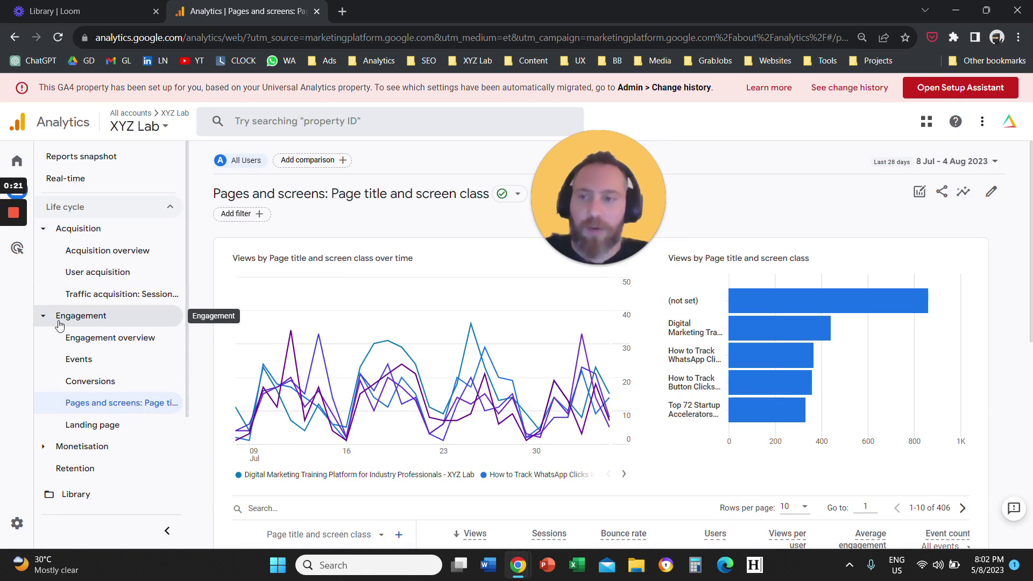
{"action": "scroll", "coordinate": [69, 323], "scroll_direction": "down", "scroll_amount": 2}
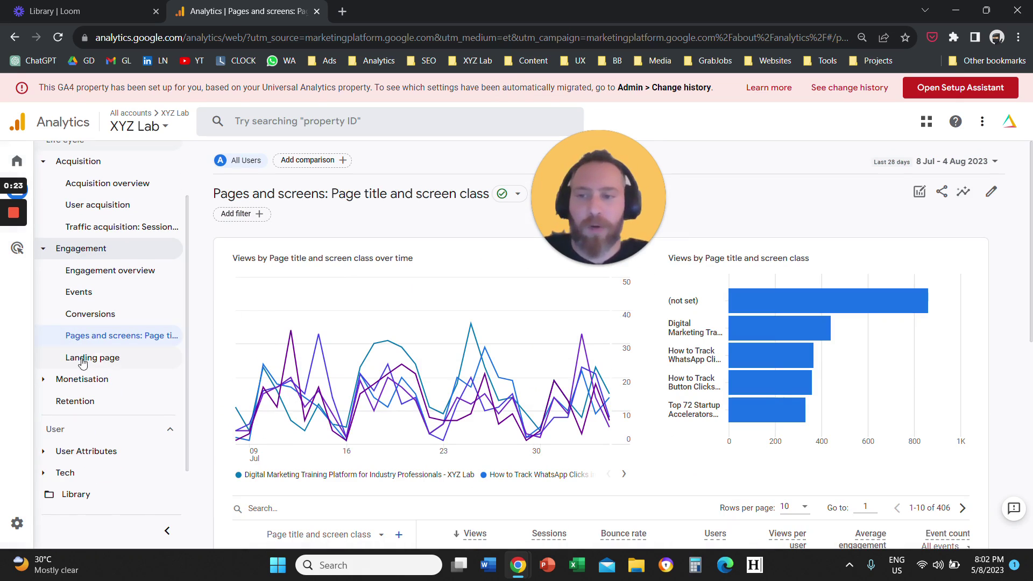
{"action": "scroll", "coordinate": [262, 343], "scroll_direction": "down", "scroll_amount": 2}
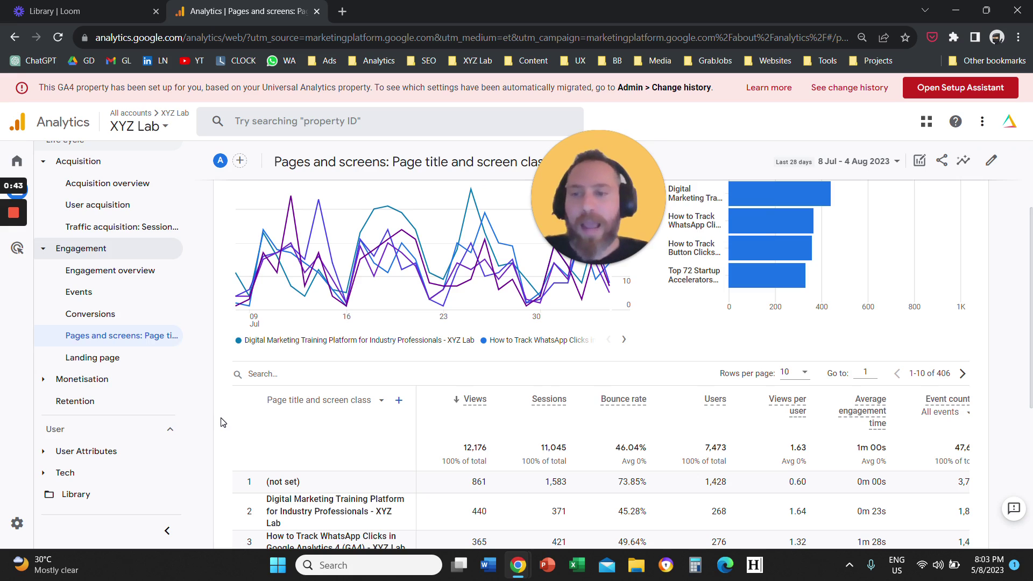
{"action": "scroll", "coordinate": [220, 422], "scroll_direction": "down", "scroll_amount": 3}
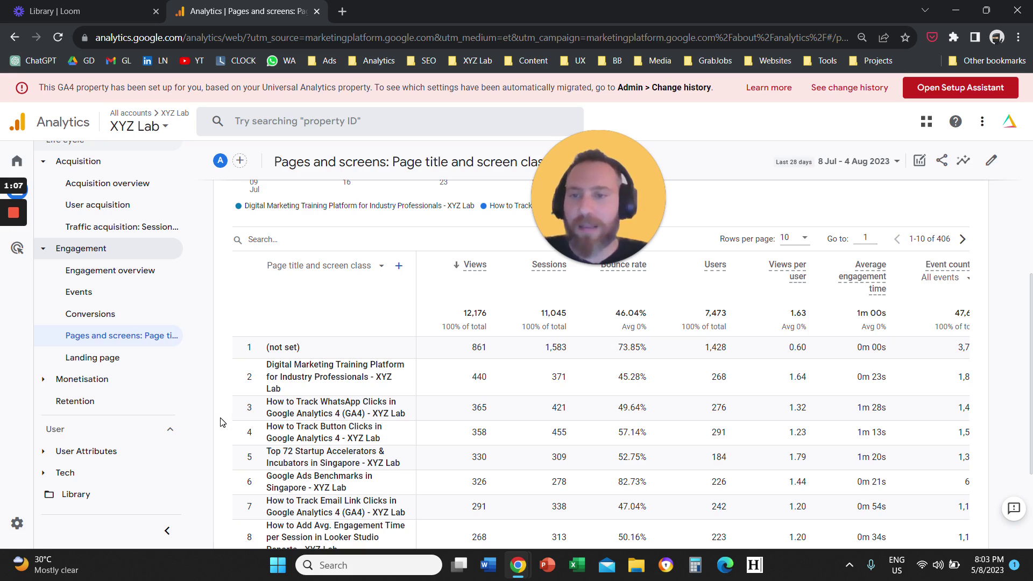
Step: Open the Landing page report and scroll through its table of 313 landing pages
{"action": "left_click", "coordinate": [132, 362]}
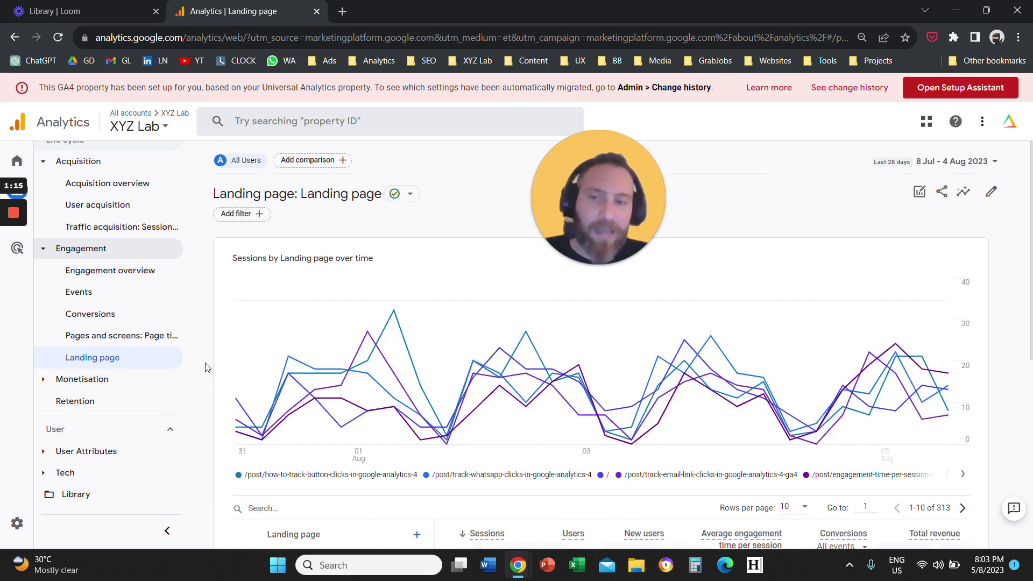
{"action": "scroll", "coordinate": [206, 367], "scroll_direction": "down", "scroll_amount": 3}
{"action": "scroll", "coordinate": [206, 367], "scroll_direction": "up", "scroll_amount": 2}
{"action": "scroll", "coordinate": [206, 367], "scroll_direction": "down", "scroll_amount": 4}
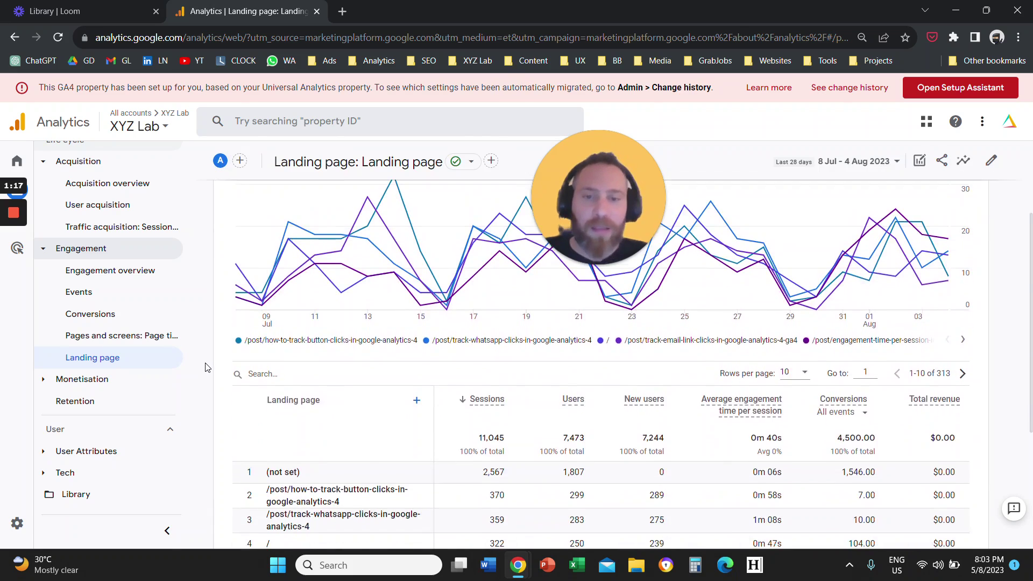
{"action": "scroll", "coordinate": [206, 368], "scroll_direction": "up", "scroll_amount": 1}
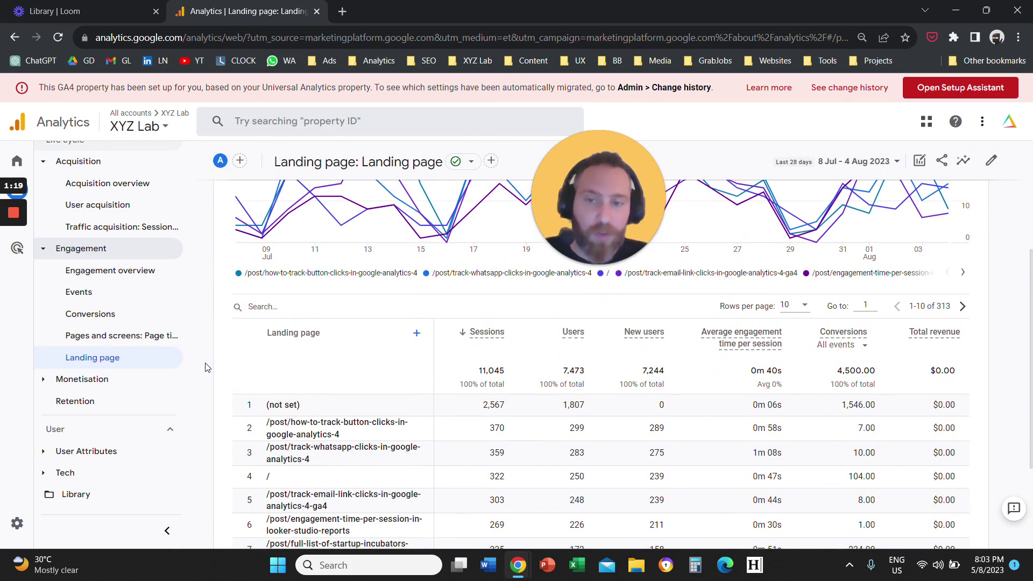
{"action": "scroll", "coordinate": [206, 368], "scroll_direction": "down", "scroll_amount": 1}
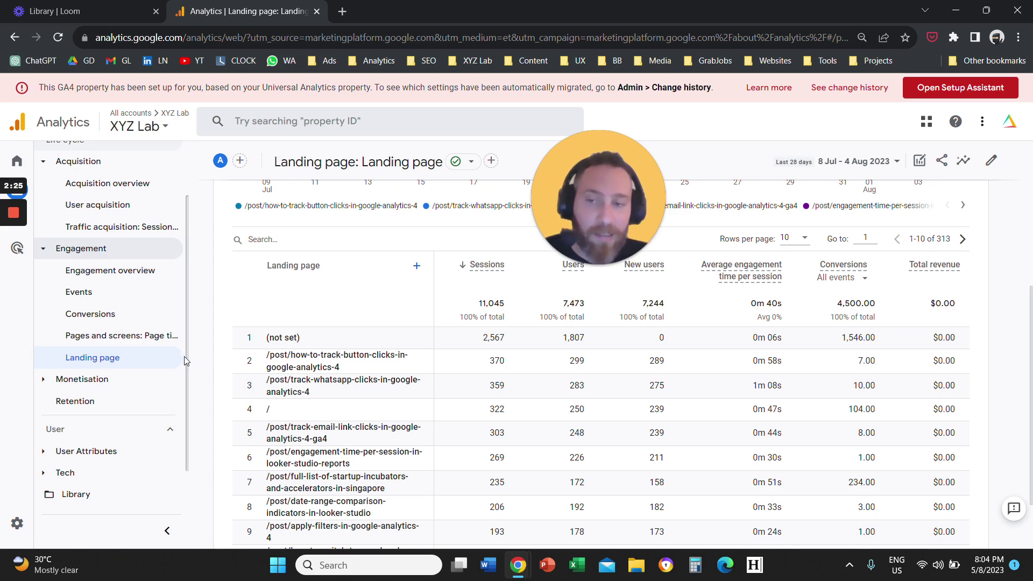
Step: Return to Pages and screens, then load xyzlab.com in a new browser tab
{"action": "left_click", "coordinate": [173, 336]}
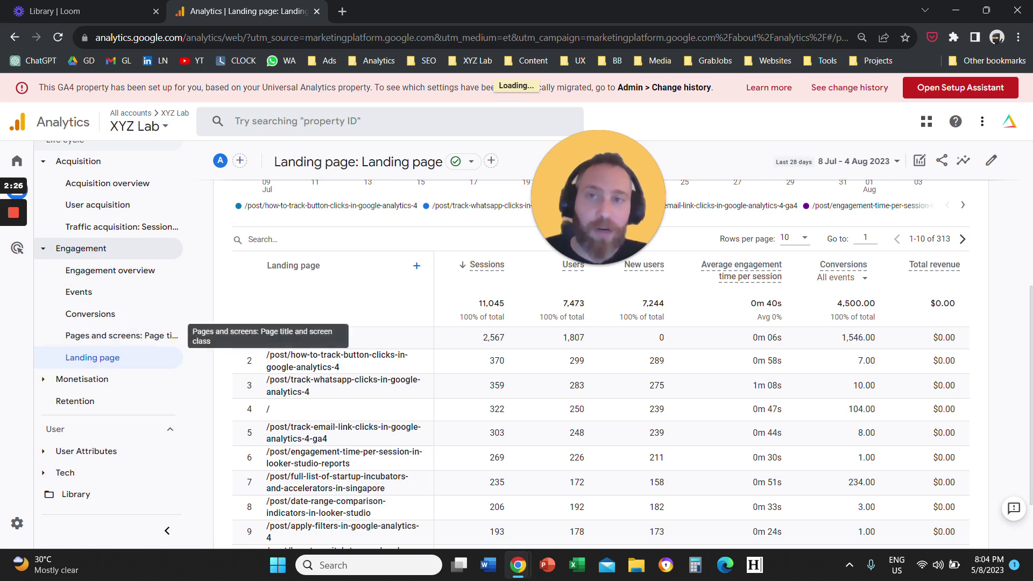
{"action": "left_click", "coordinate": [343, 12]}
{"action": "type", "text": "xyz"}
{"action": "key", "text": "Return"}
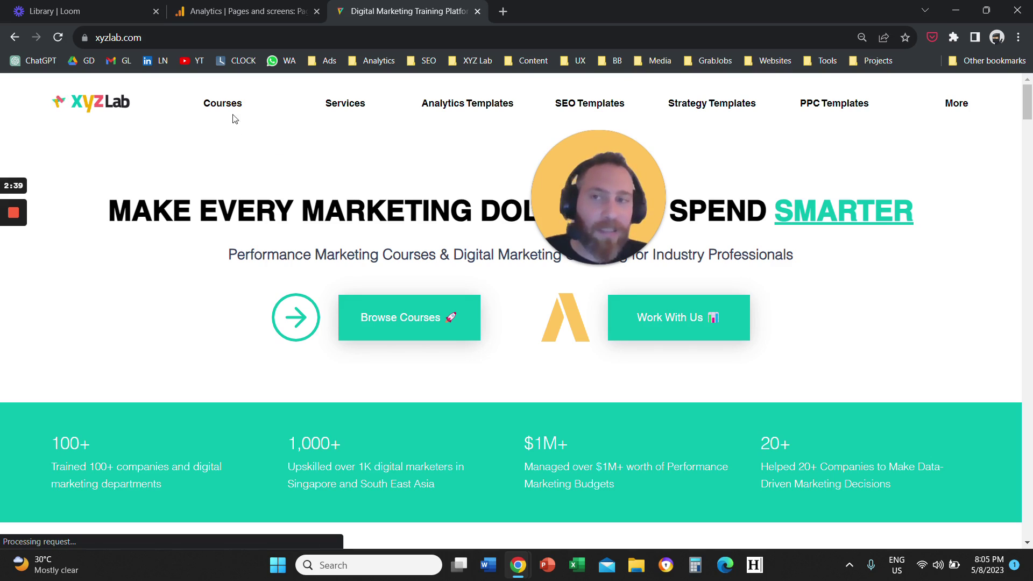
Step: Open the Google Analytics 4 course page from the XYZ Lab site's Courses menu
{"action": "mouse_move", "coordinate": [233, 106]}
{"action": "left_click", "coordinate": [222, 128]}
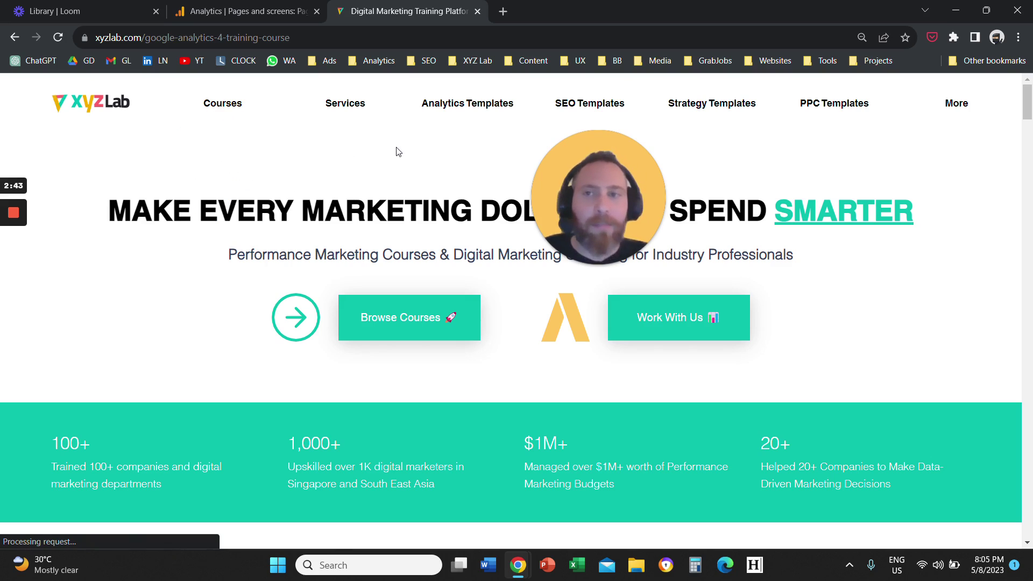
{"action": "mouse_move", "coordinate": [235, 107]}
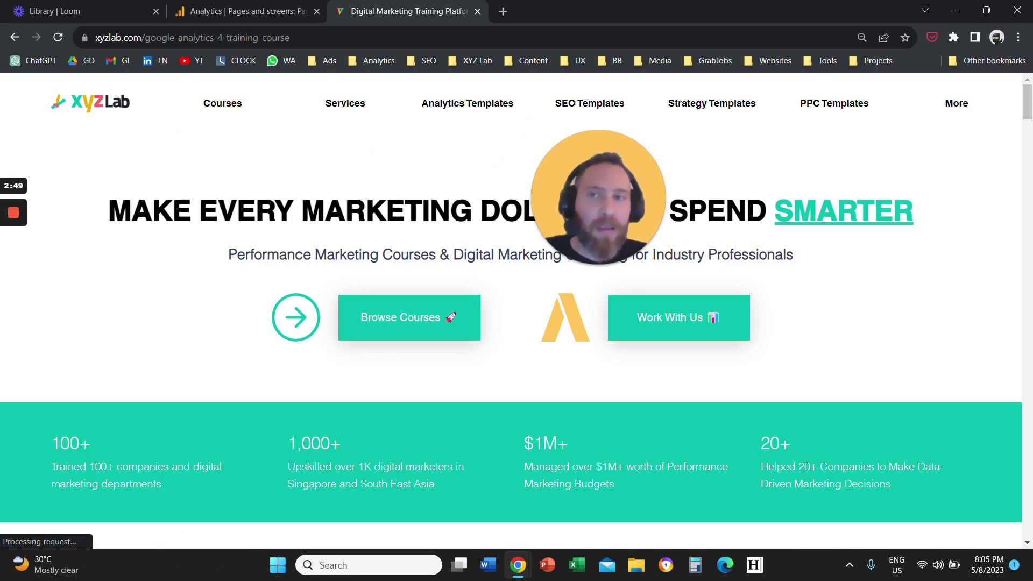
{"action": "mouse_move", "coordinate": [450, 108]}
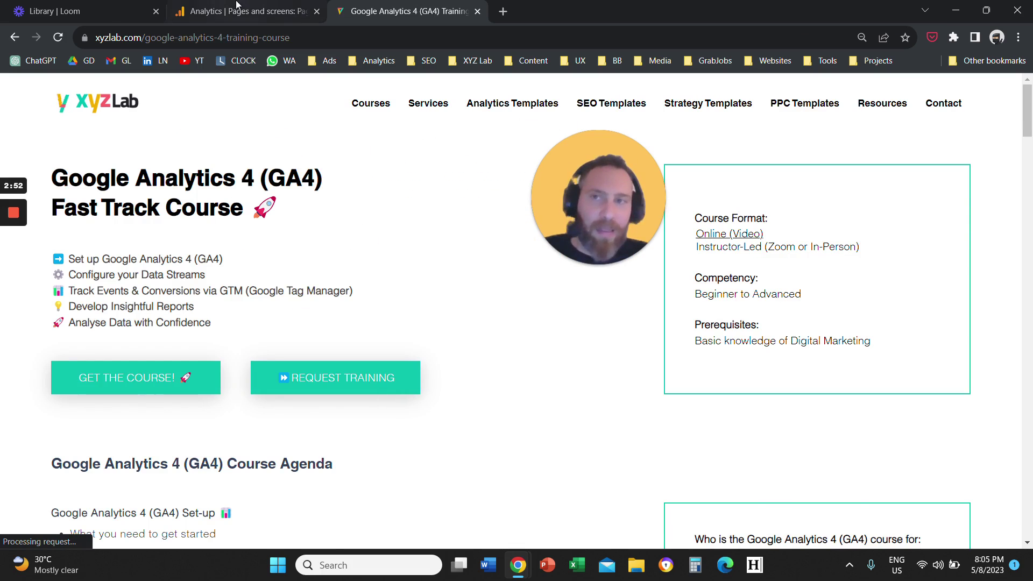
Step: Back in the Analytics tab, reopen Pages and screens and scroll down to its table
{"action": "left_click", "coordinate": [237, 4]}
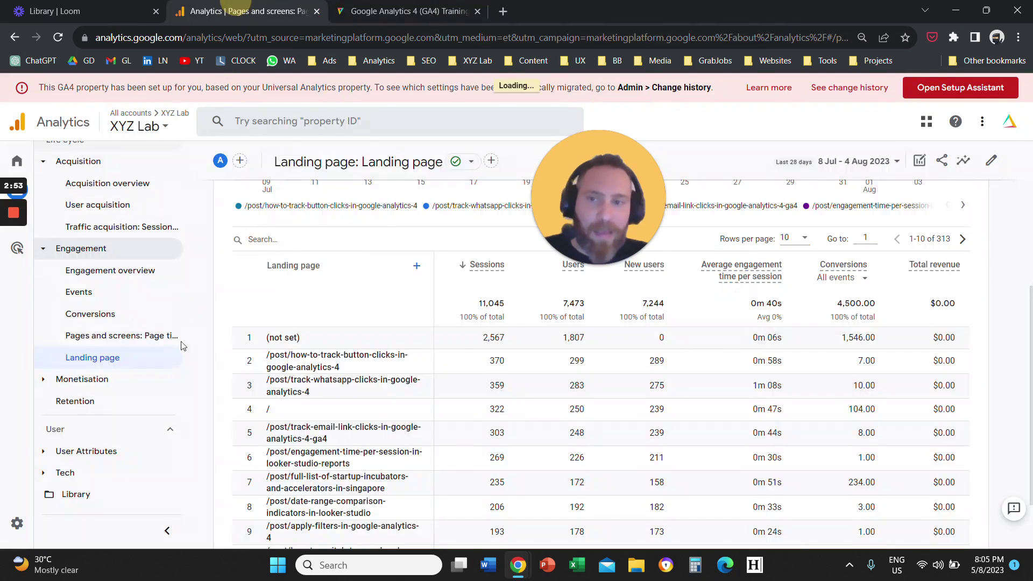
{"action": "left_click", "coordinate": [135, 335]}
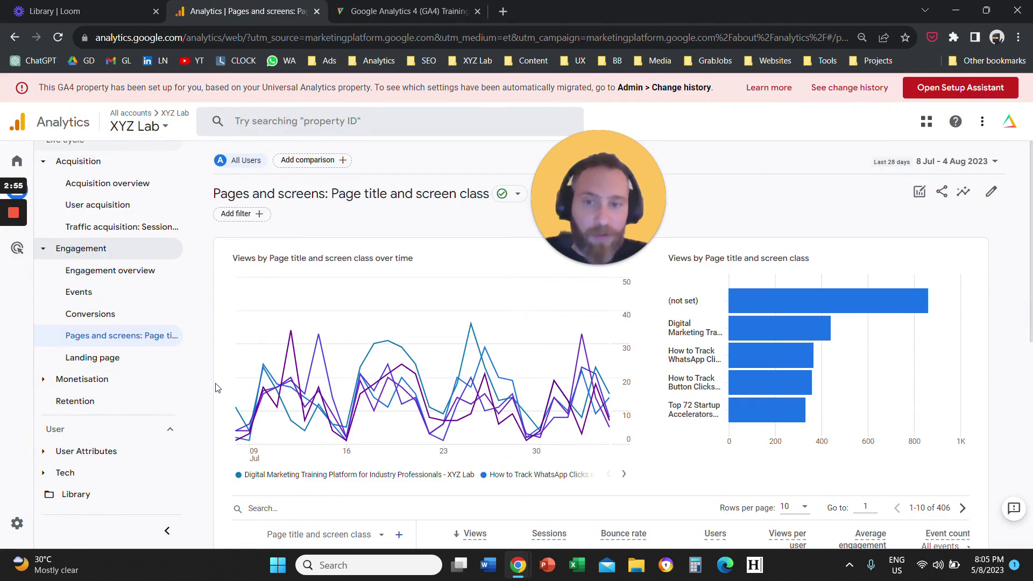
{"action": "scroll", "coordinate": [216, 388], "scroll_direction": "down", "scroll_amount": 4}
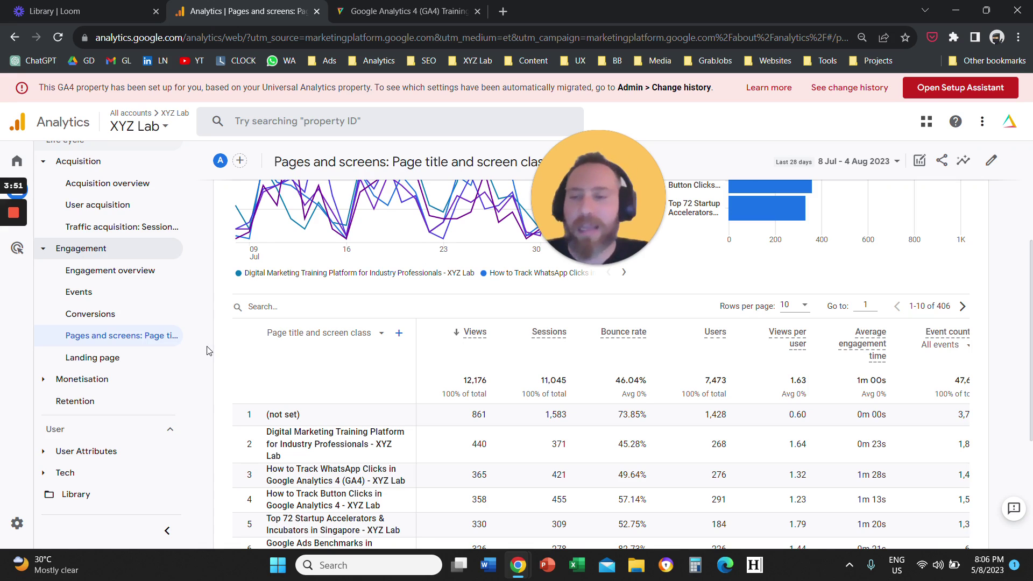
Step: Glance at the Landing page report, then return to Pages and screens and scroll to its table
{"action": "left_click", "coordinate": [162, 357]}
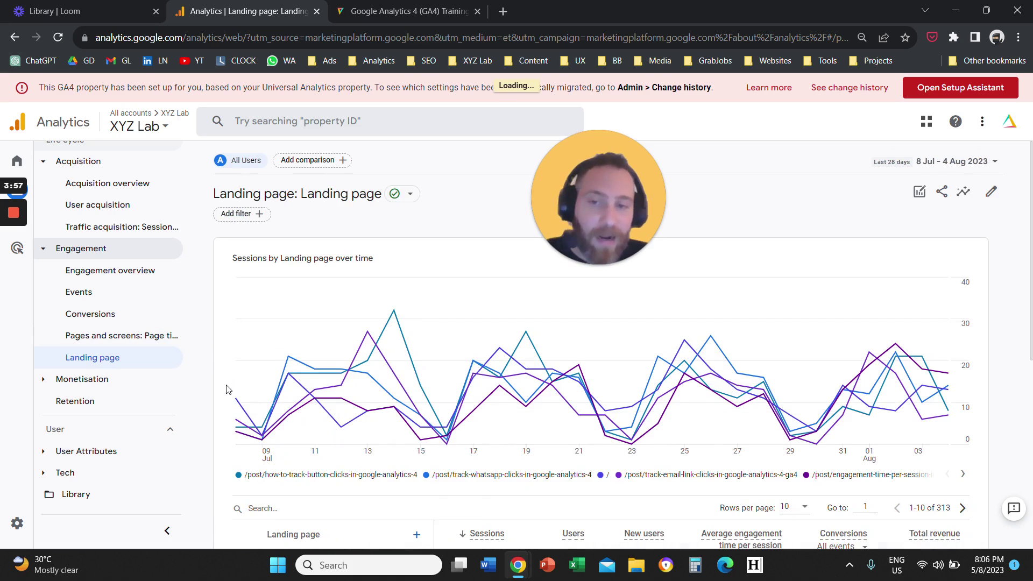
{"action": "scroll", "coordinate": [226, 389], "scroll_direction": "down", "scroll_amount": 2}
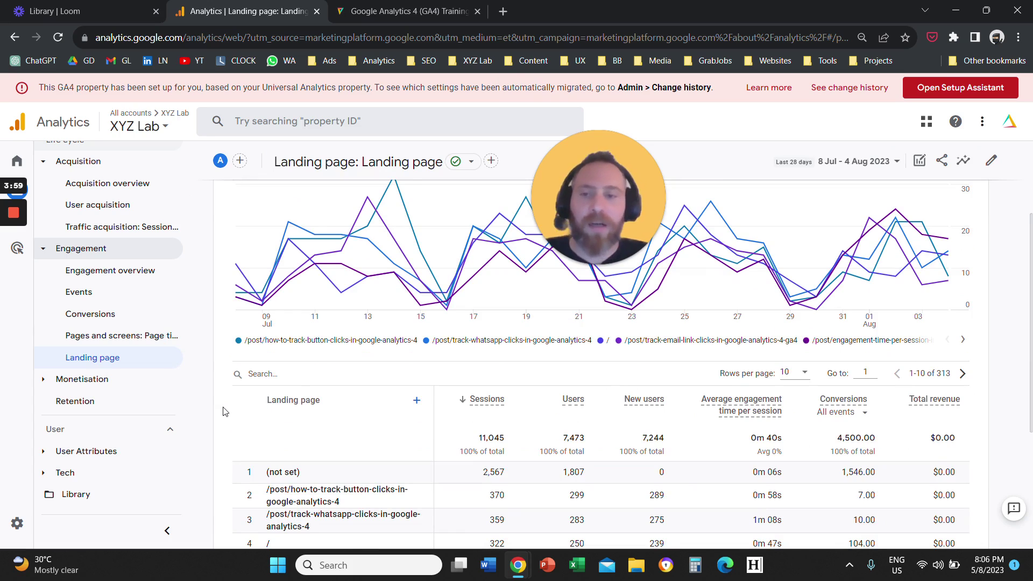
{"action": "left_click", "coordinate": [175, 336]}
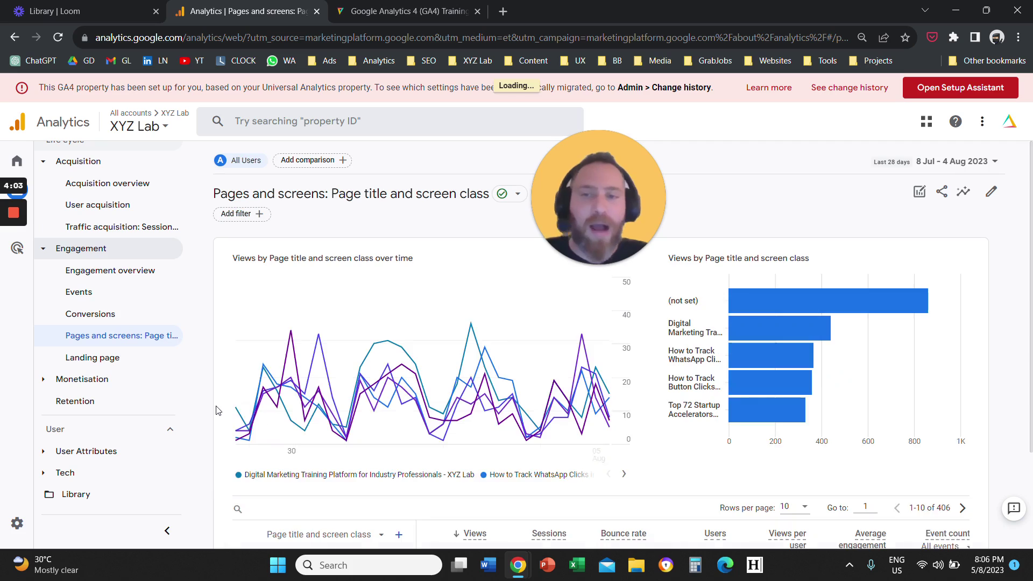
{"action": "scroll", "coordinate": [215, 411], "scroll_direction": "down", "scroll_amount": 3}
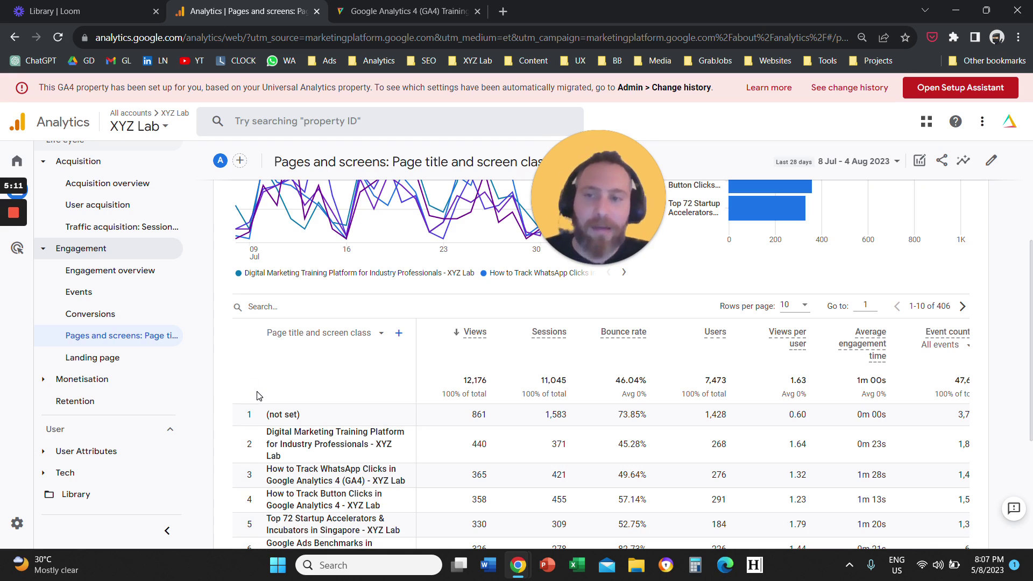
Step: Switch the table's dimension to Page path and screen class and scroll the results
{"action": "left_click", "coordinate": [357, 343]}
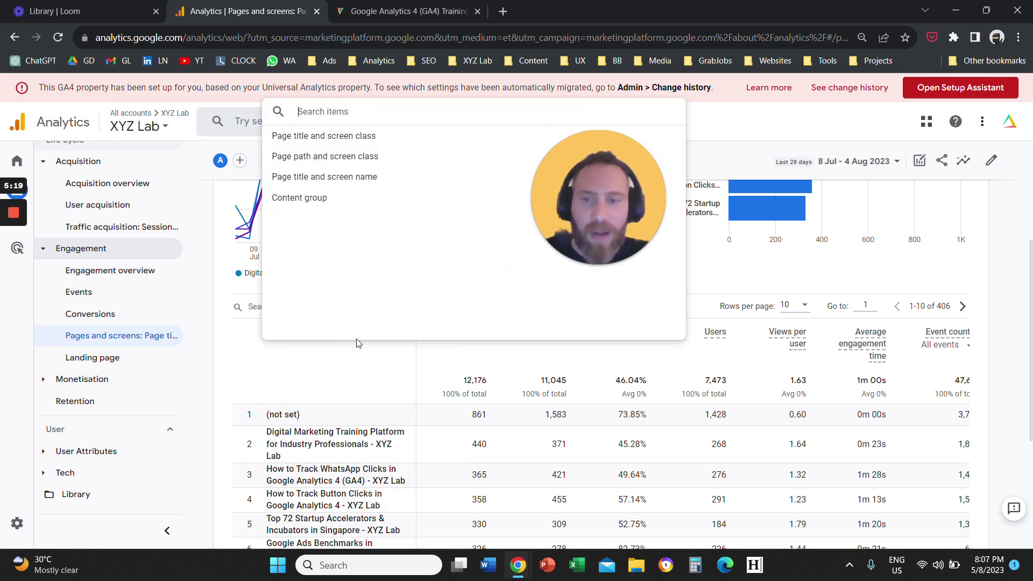
{"action": "left_click", "coordinate": [347, 160]}
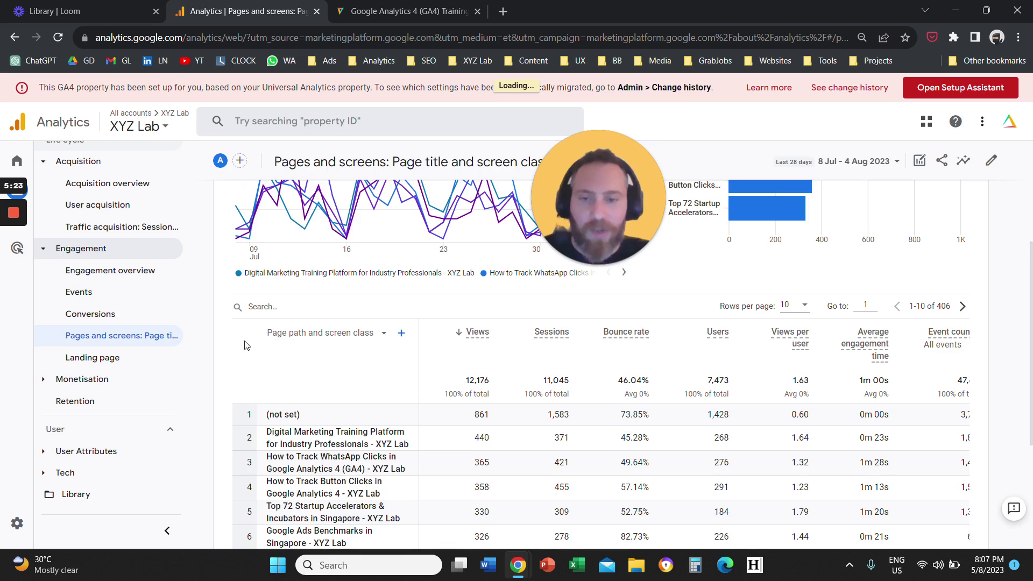
{"action": "scroll", "coordinate": [246, 351], "scroll_direction": "down", "scroll_amount": 1}
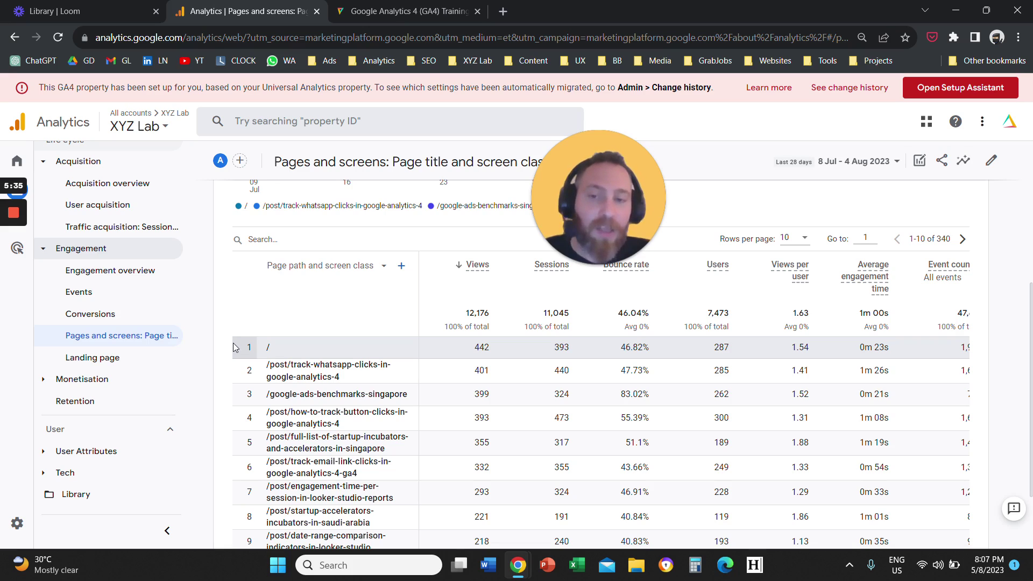
Step: Switch the dimension back to page title, then return to Page path and screen class
{"action": "left_click", "coordinate": [371, 265]}
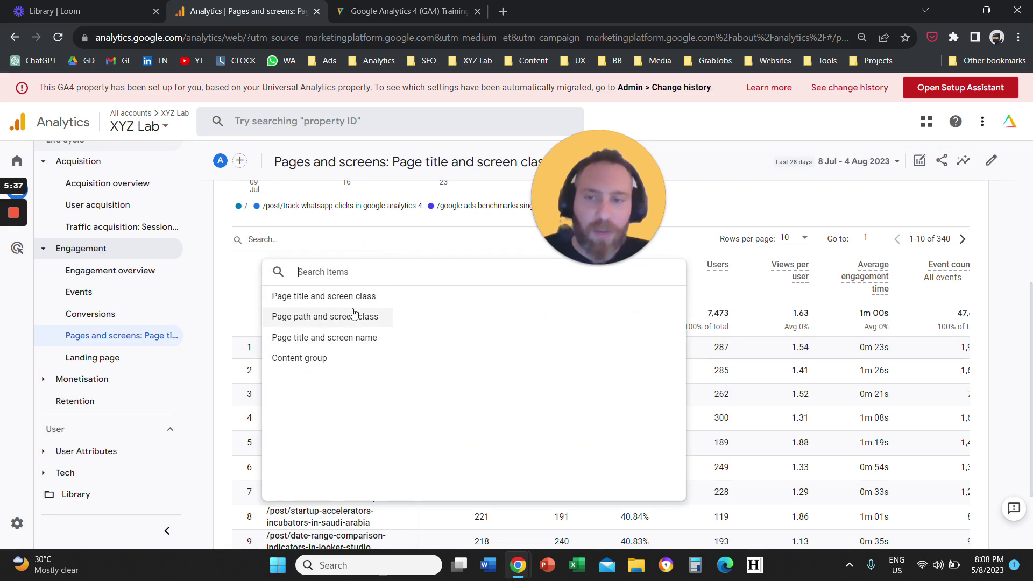
{"action": "left_click", "coordinate": [354, 302]}
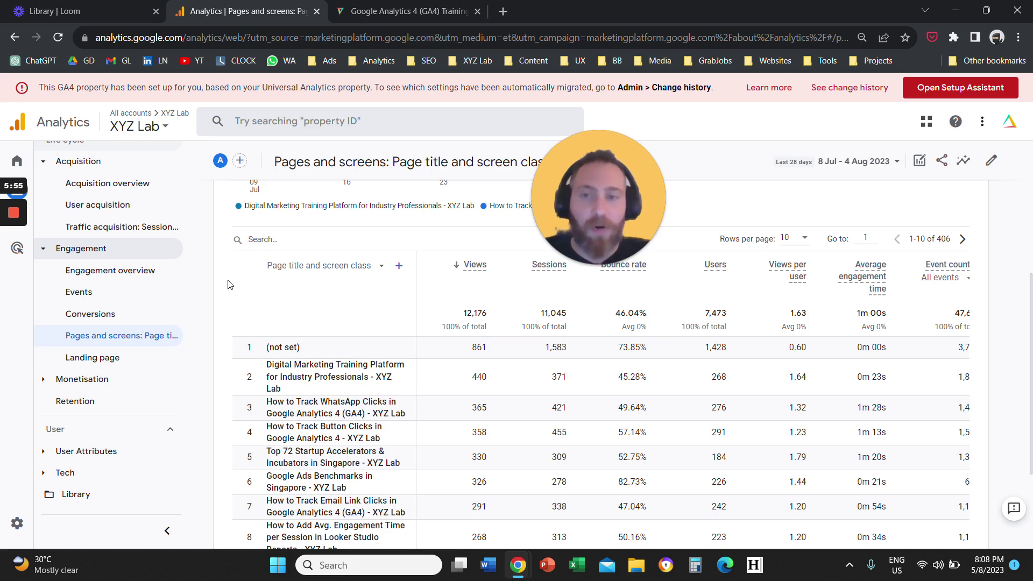
{"action": "left_click", "coordinate": [323, 266]}
{"action": "left_click", "coordinate": [314, 319]}
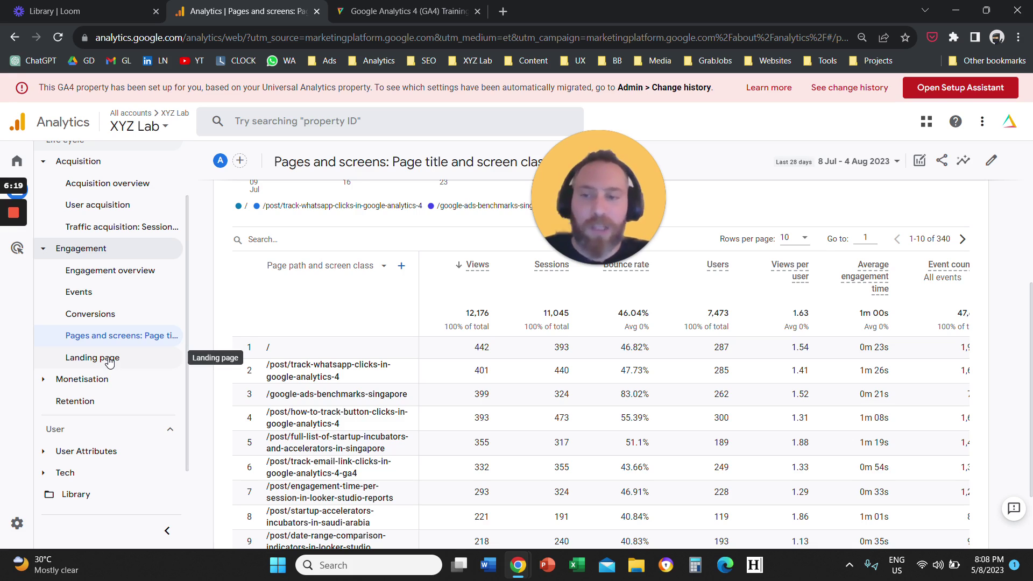
Step: Open the Landing page report for comparison and scroll through its table
{"action": "left_click", "coordinate": [109, 362]}
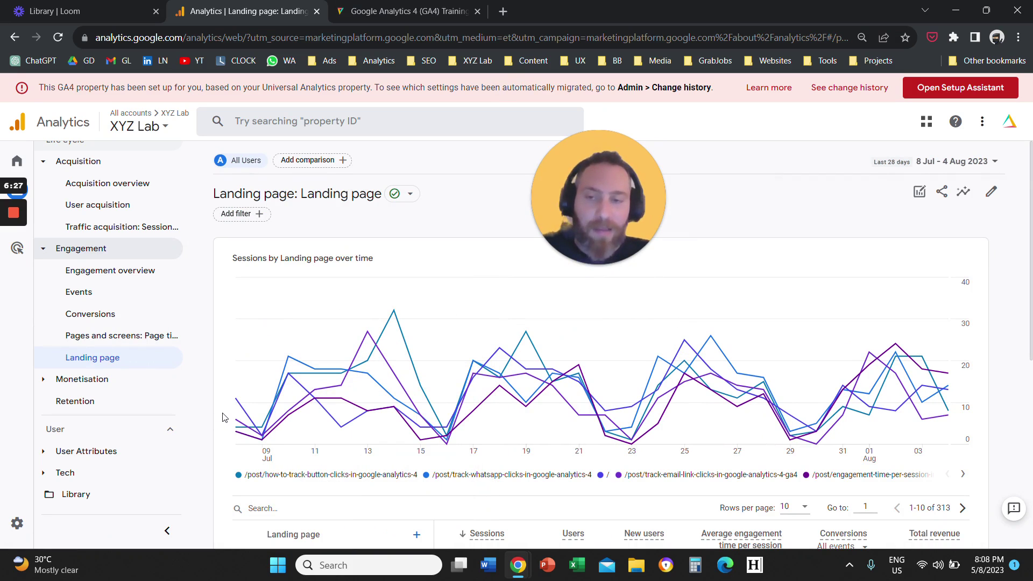
{"action": "scroll", "coordinate": [225, 418], "scroll_direction": "down", "scroll_amount": 4}
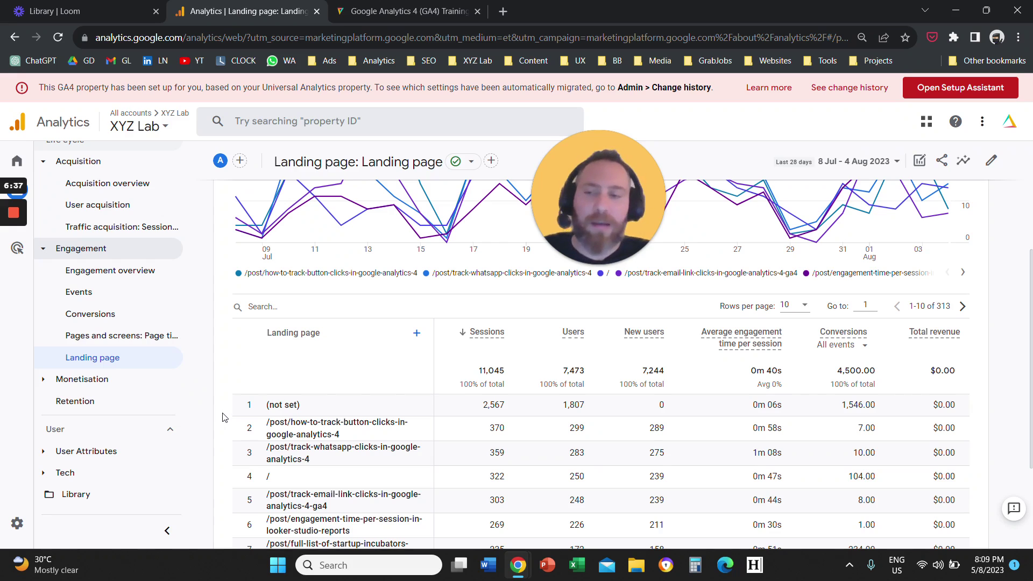
{"action": "scroll", "coordinate": [224, 417], "scroll_direction": "down", "scroll_amount": 1}
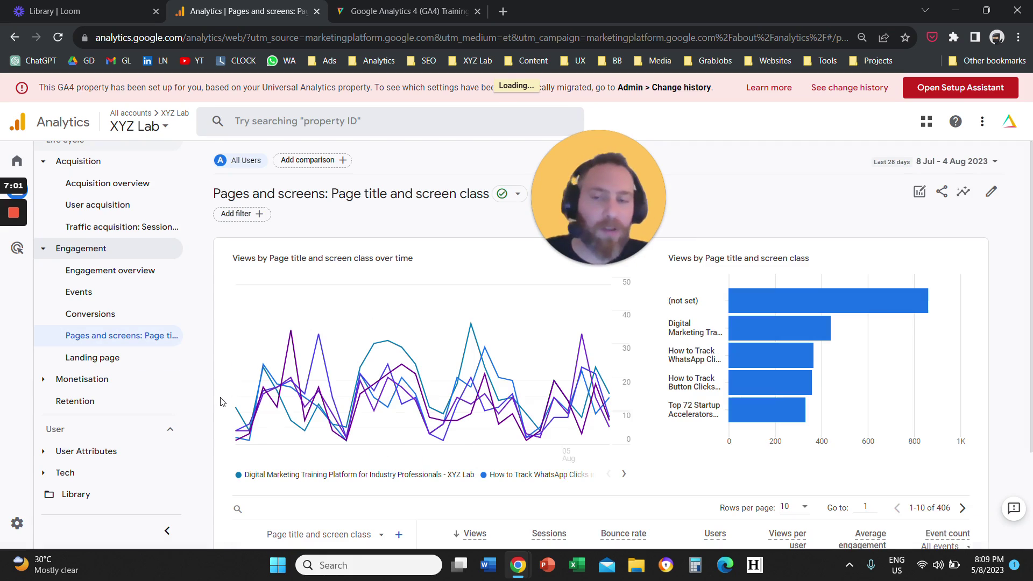
{"action": "scroll", "coordinate": [221, 402], "scroll_direction": "down", "scroll_amount": 6}
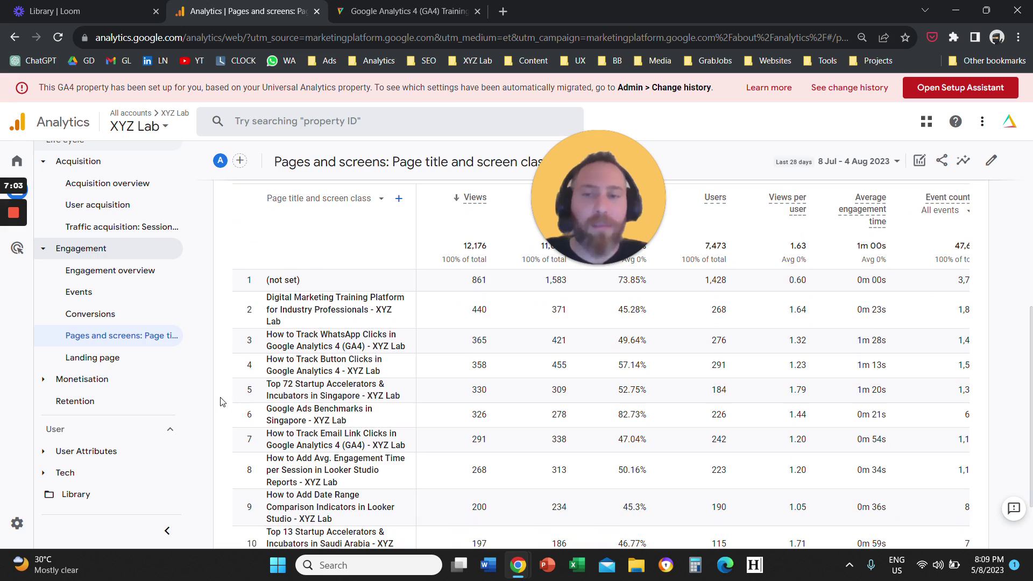